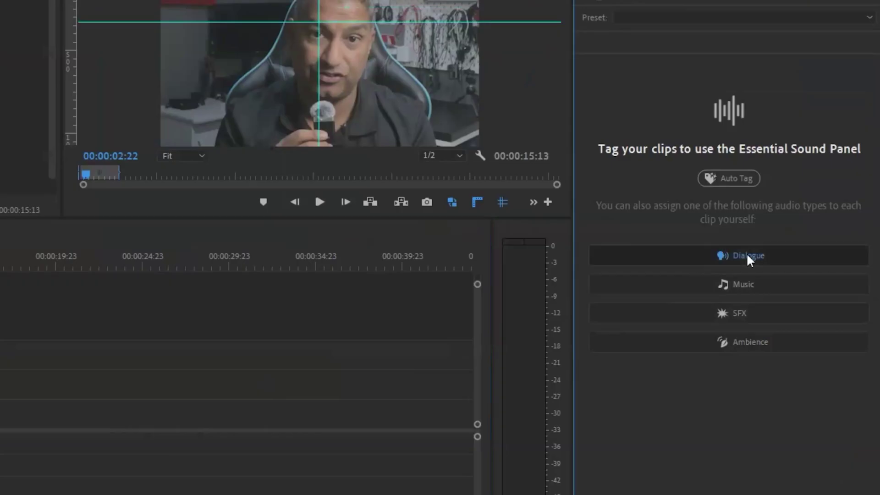
Step: Tag the selected interview clip's audio as Dialogue in the Essential Sound panel
click(746, 252)
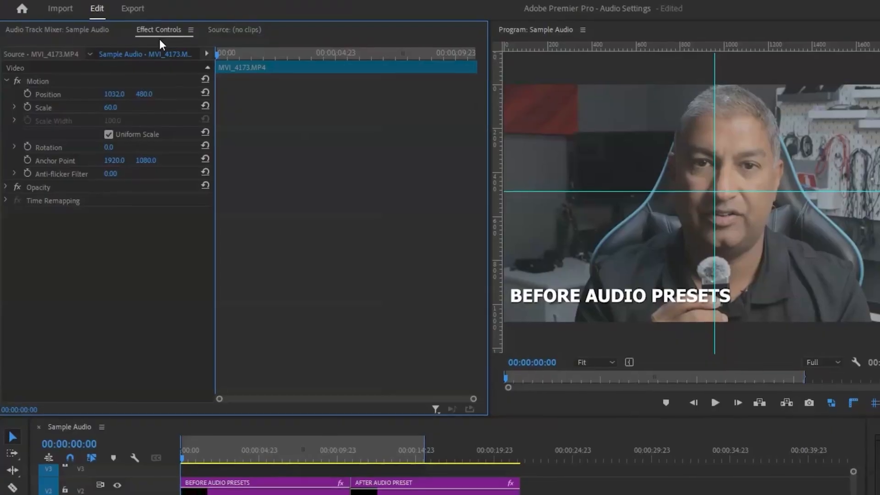
Step: In the Audio Track Mixer, insert a Parametric Equalizer and Amplify into track 1's effect slots
click(47, 30)
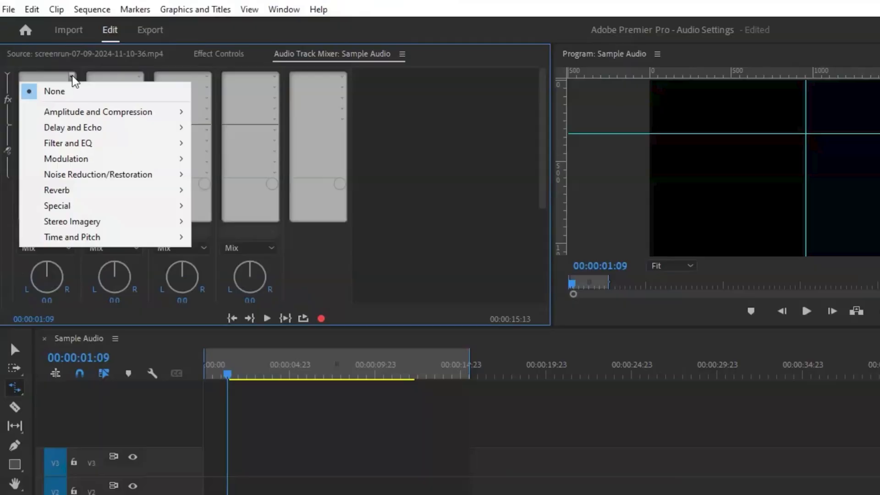
mouse_move(68, 143)
click(267, 284)
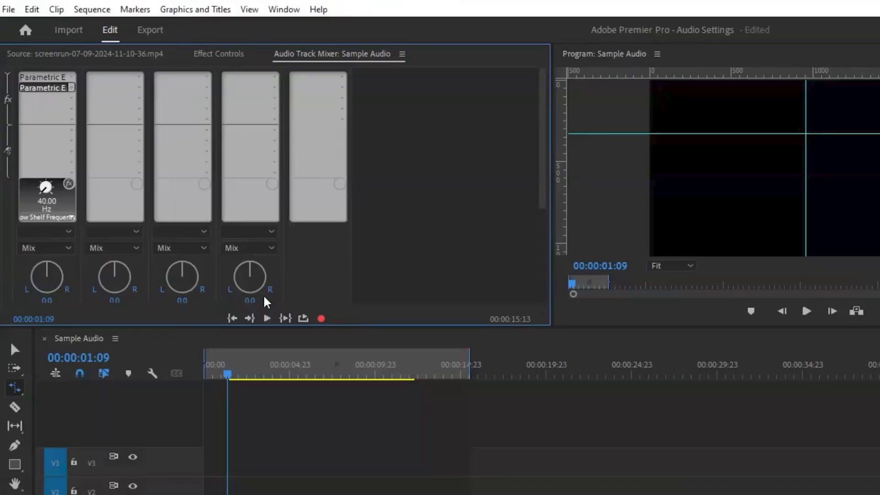
click(71, 98)
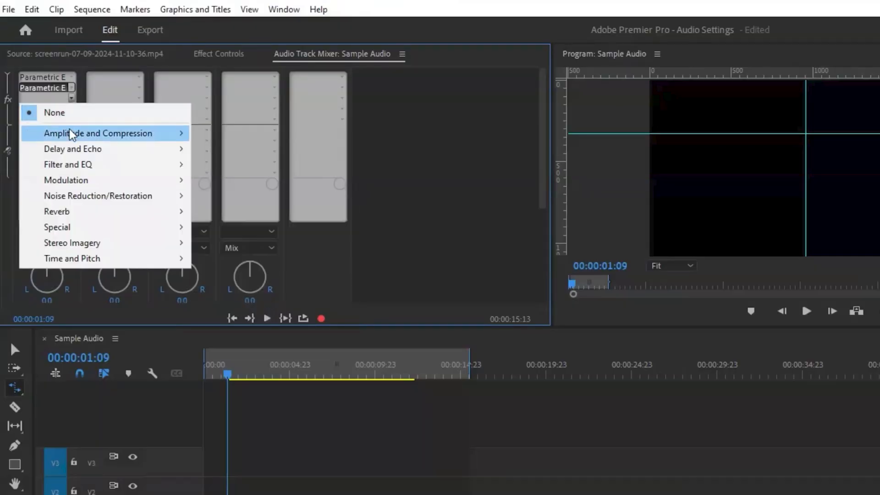
click(231, 135)
click(71, 109)
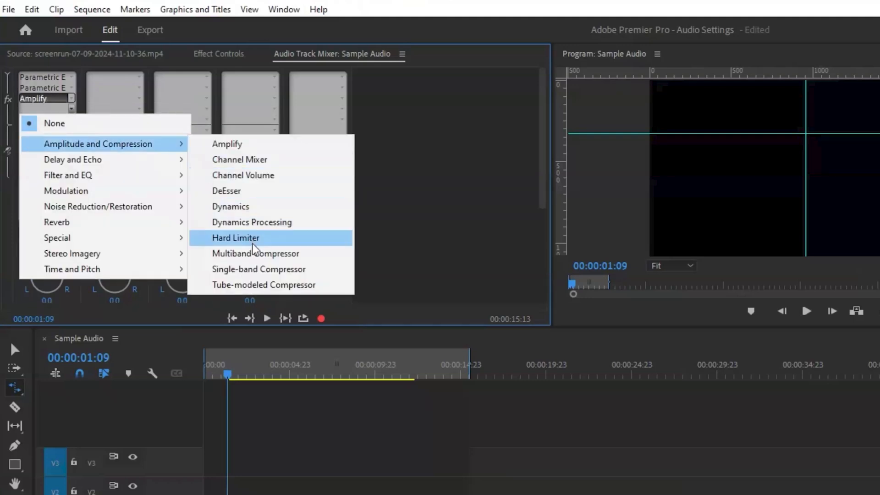
Step: Add a Single-band Compressor and a DeEsser to track 1's remaining effect slots
click(253, 270)
click(71, 120)
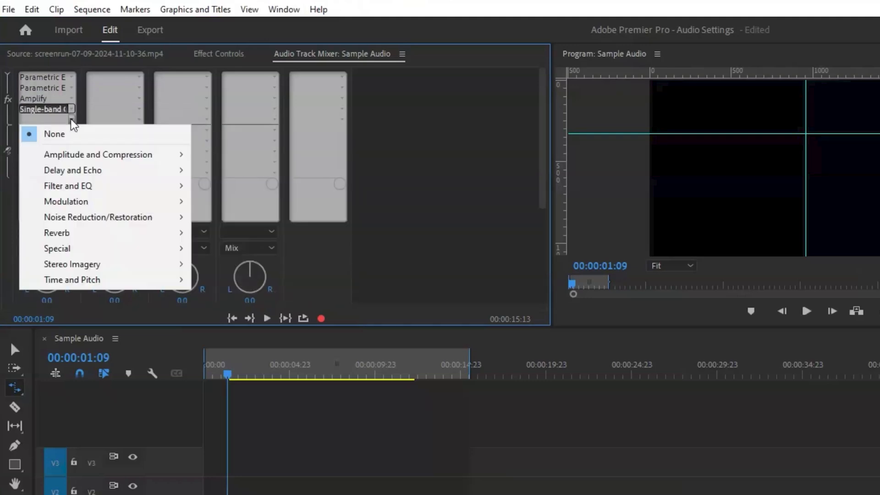
mouse_move(99, 154)
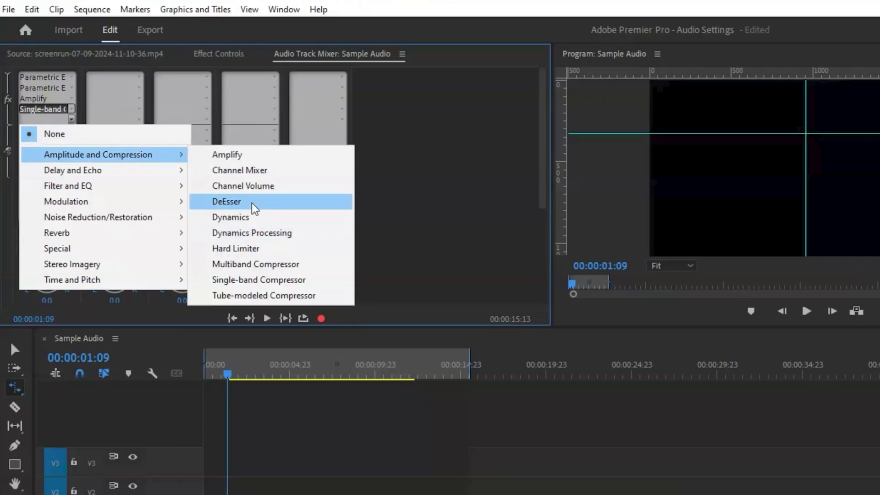
click(253, 199)
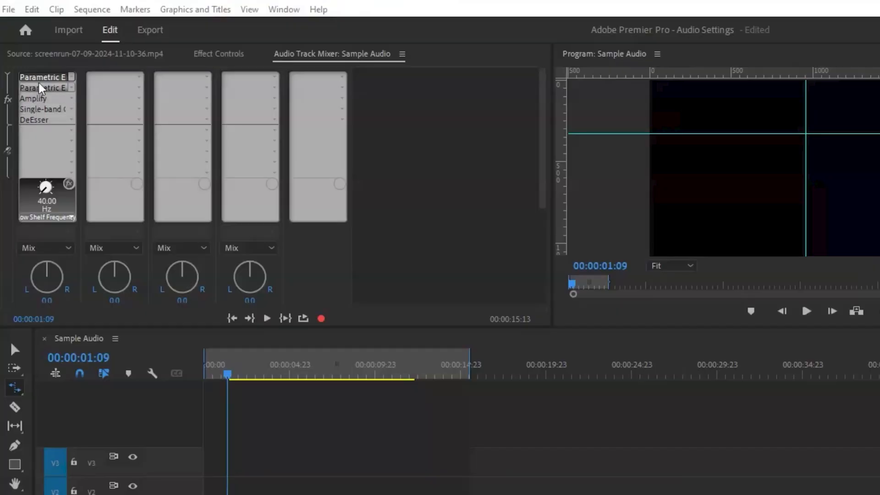
Step: Give the first EQ the Vocal Enhancer preset and pull band 3 of the second EQ down near 720 Hz
double_click(42, 77)
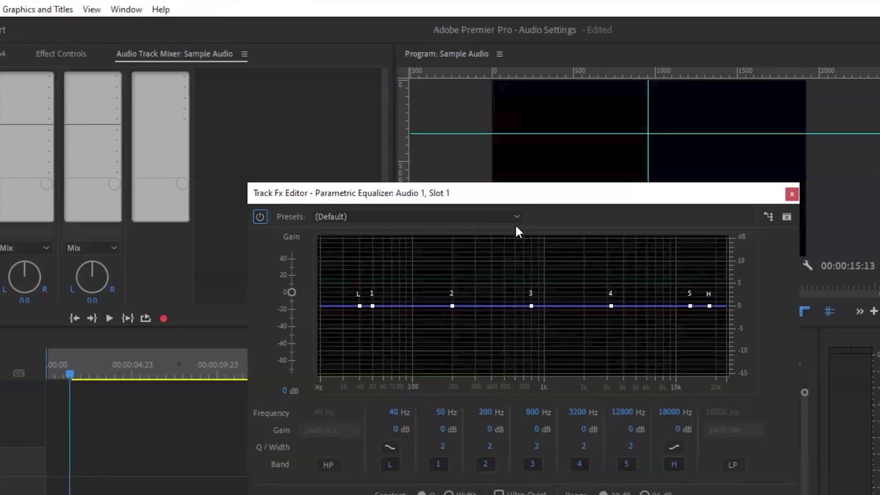
click(518, 217)
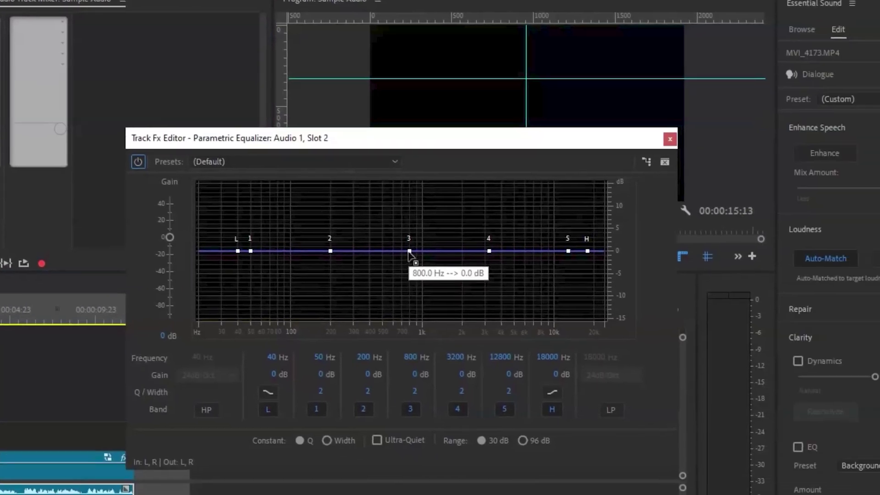
drag(408, 251, 410, 266)
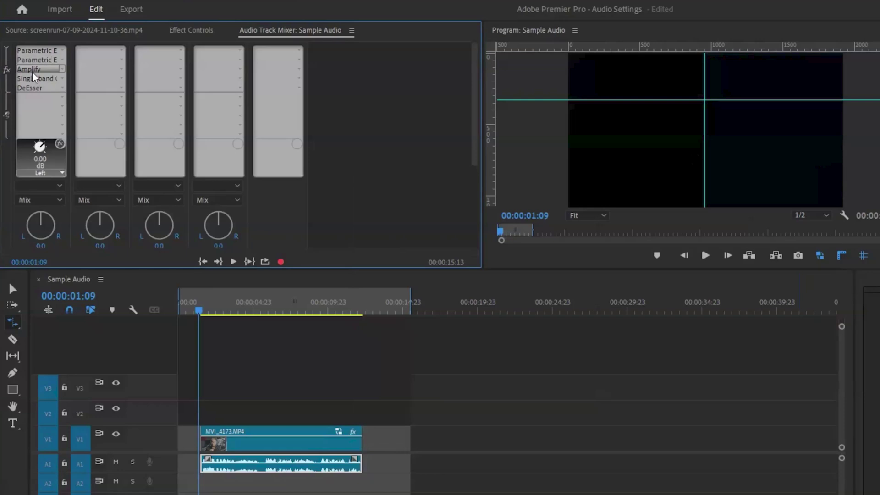
double_click(26, 72)
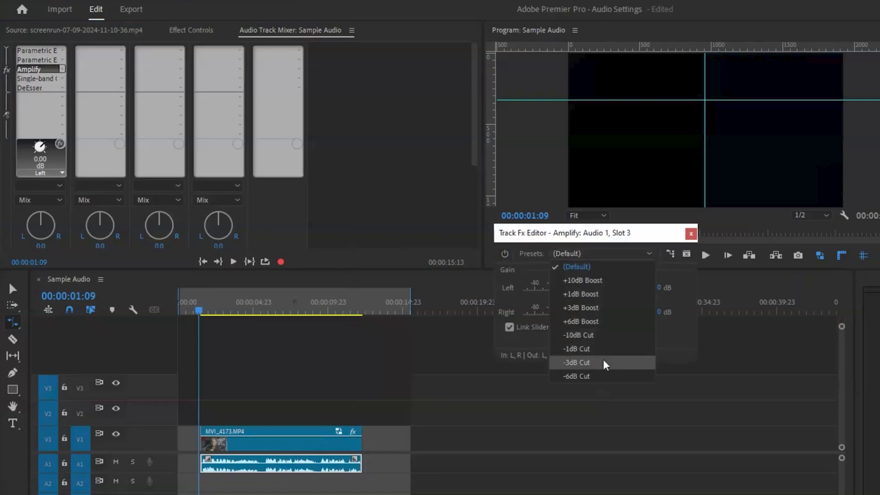
Step: Apply the +3dB Boost preset to Amplify and Voice Thickener to the compressor, raising output gain to about 15.5 dB
click(602, 308)
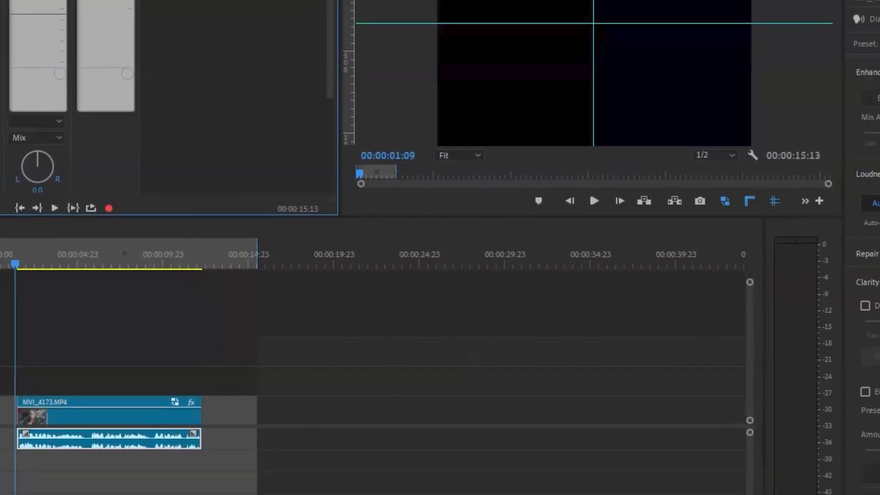
click(490, 155)
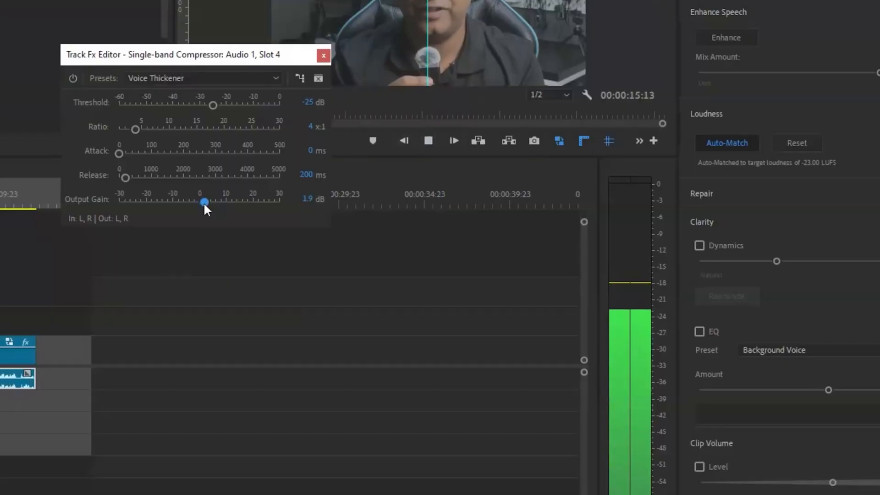
drag(204, 202, 241, 202)
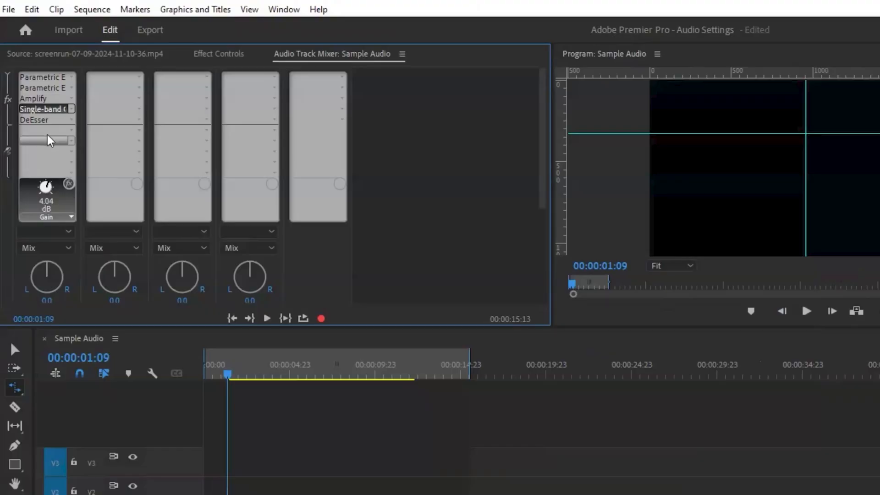
Step: Set the DeEsser threshold to -40 dB in its Track Fx Editor
double_click(38, 120)
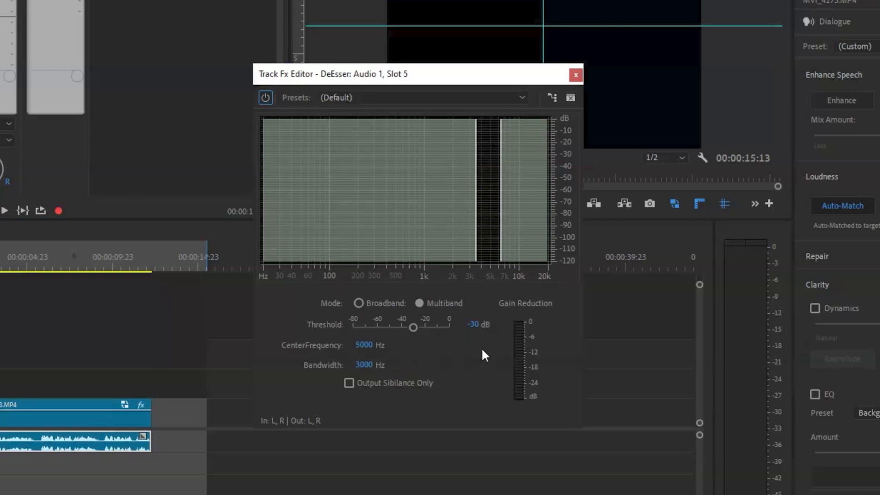
text(-40)
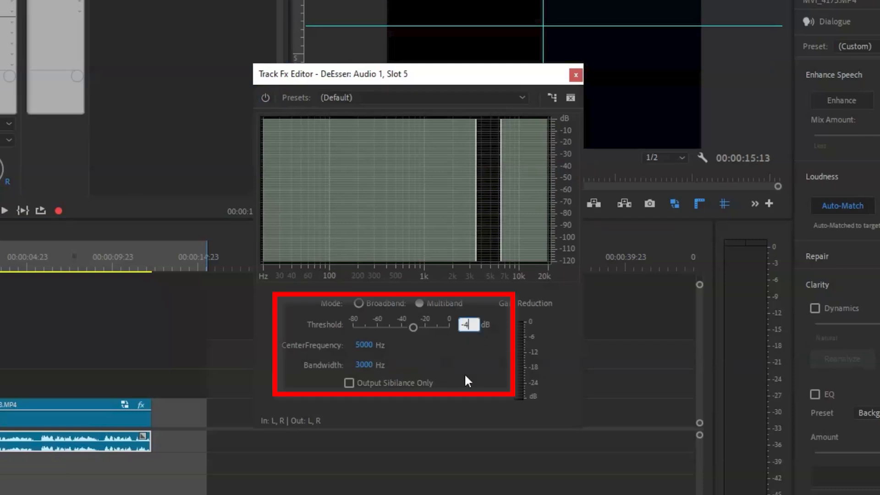
key(Return)
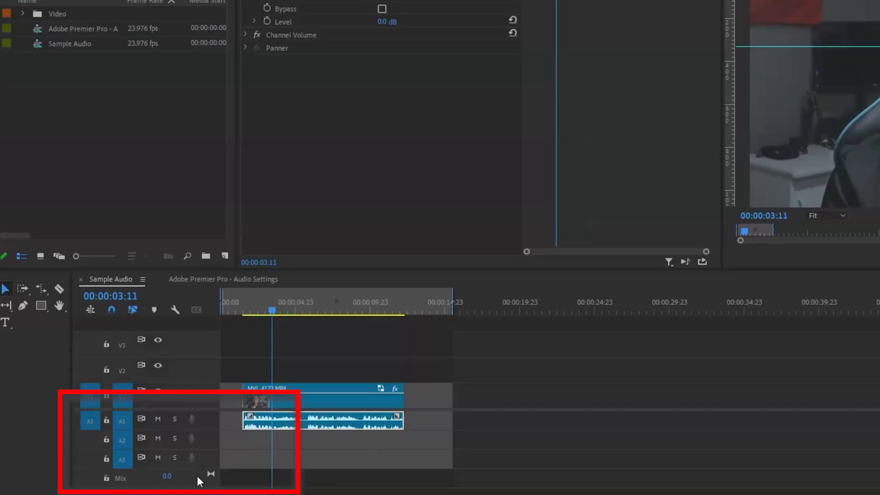
Step: Add an audio submix track carrying DeNoise with the Light Noise Reduction preset
right_click(193, 478)
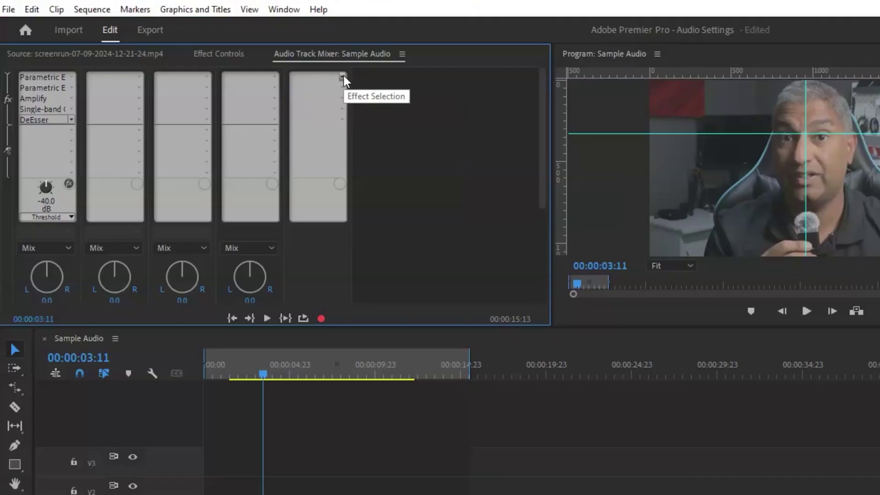
click(343, 77)
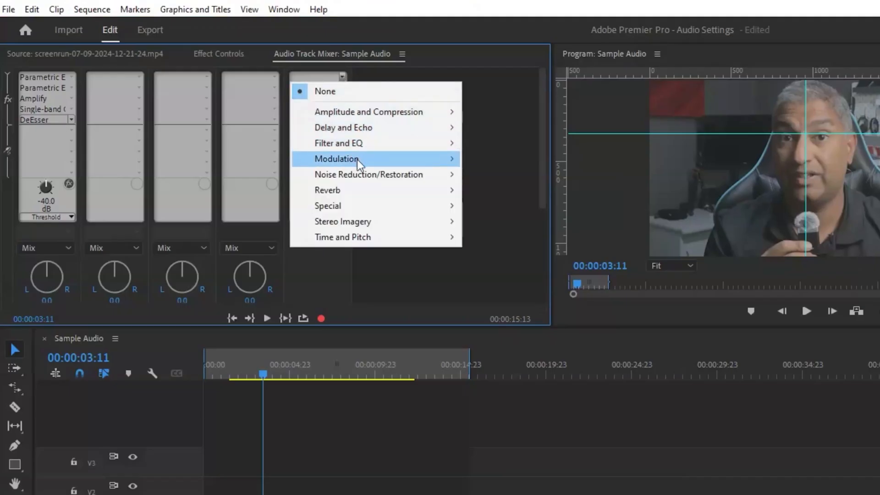
mouse_move(369, 174)
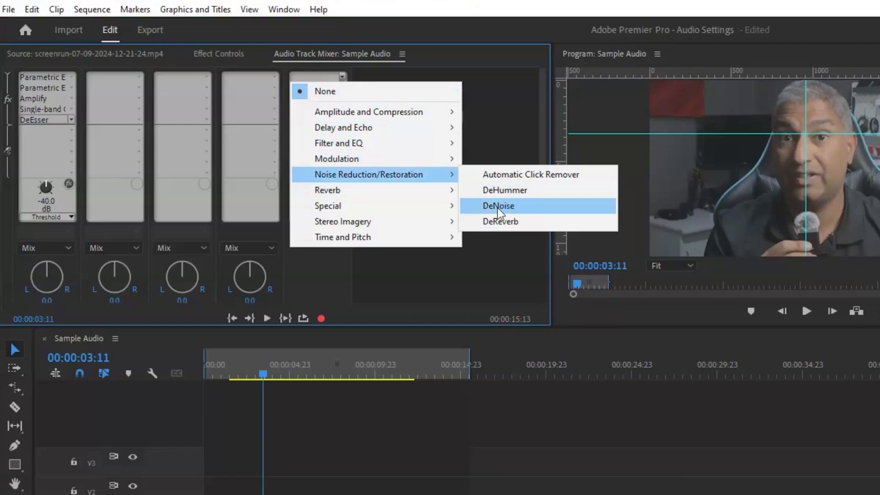
click(497, 208)
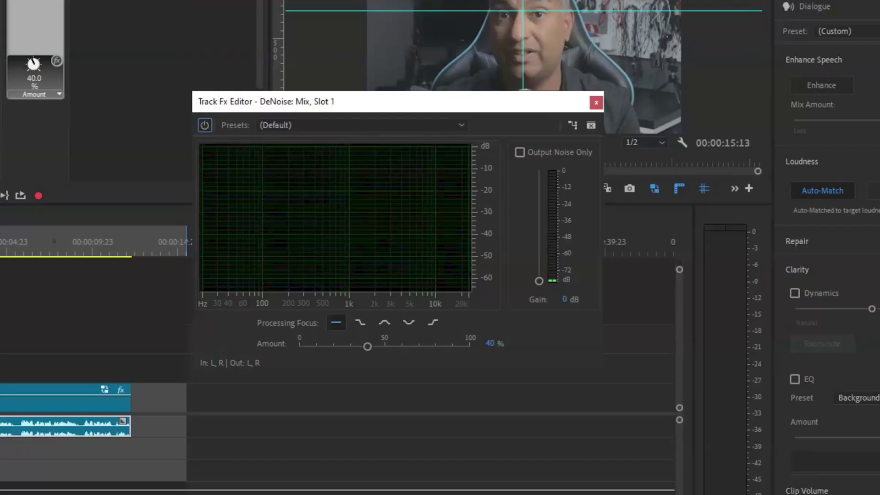
click(362, 127)
click(362, 172)
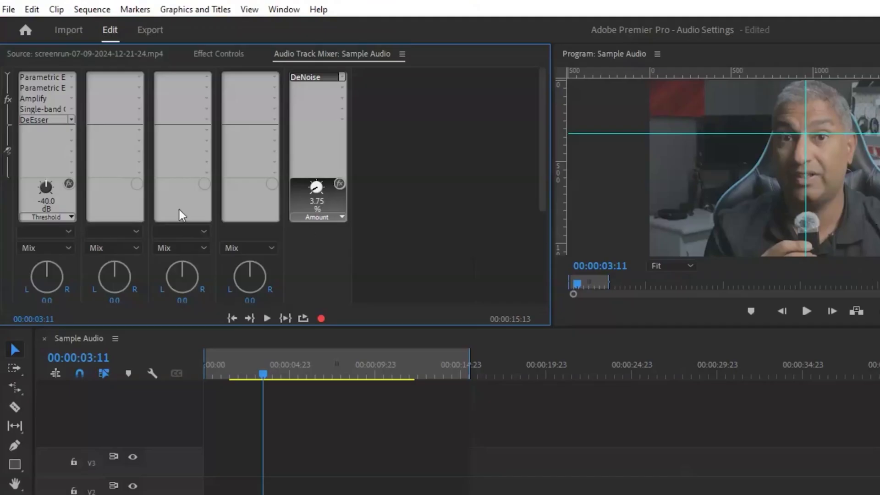
click(71, 131)
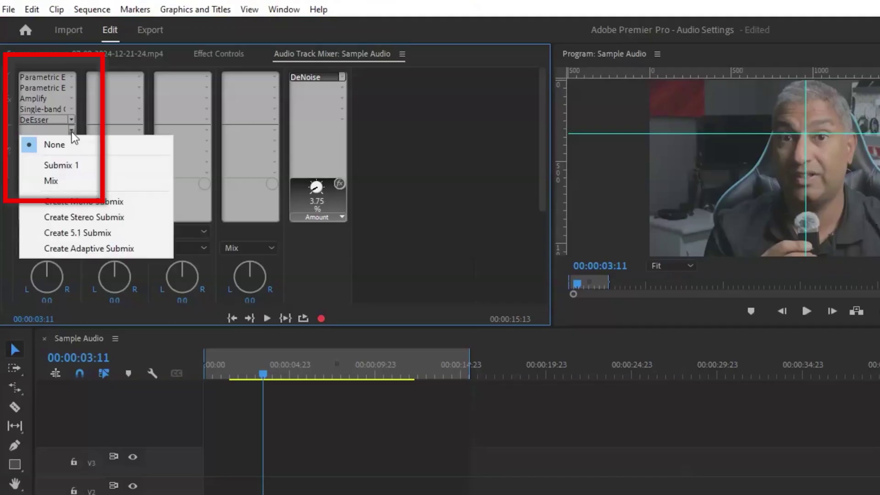
Step: Route track 1's send to Submix 1
click(67, 164)
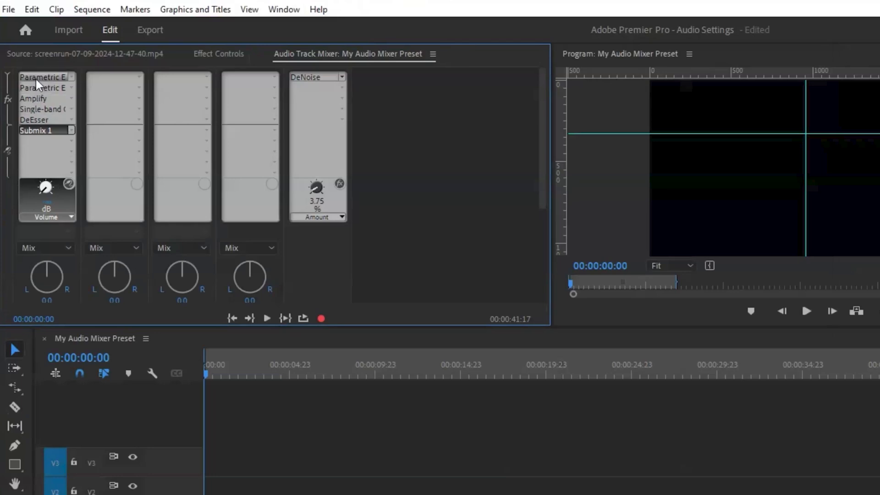
Step: Copy track 1's effects chain from My Audio Mixer Preset and paste it onto Sample Audio's track 1
right_click(36, 77)
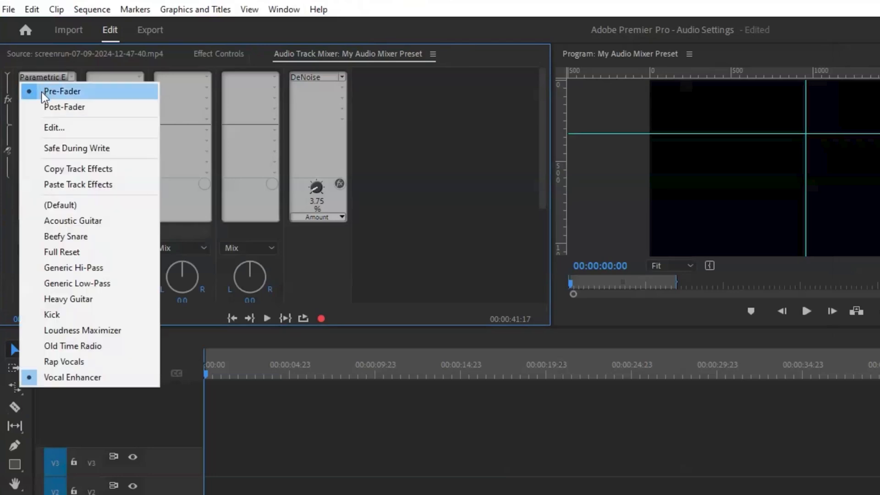
click(61, 172)
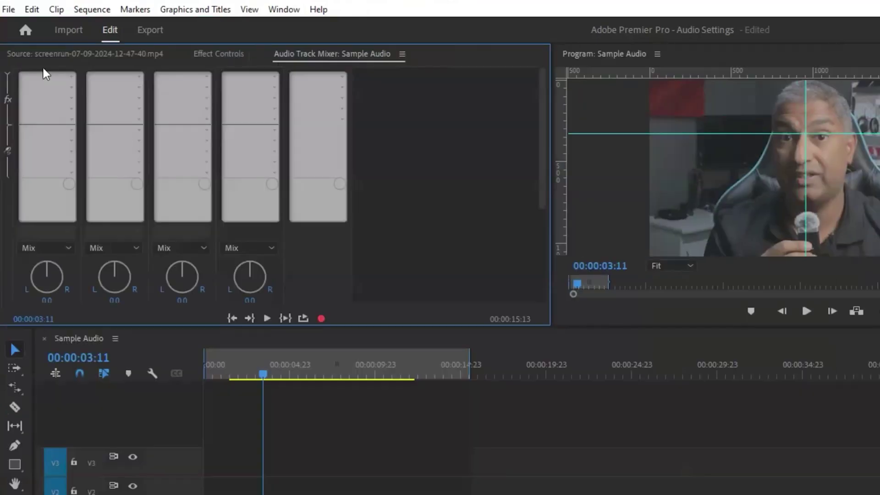
right_click(42, 77)
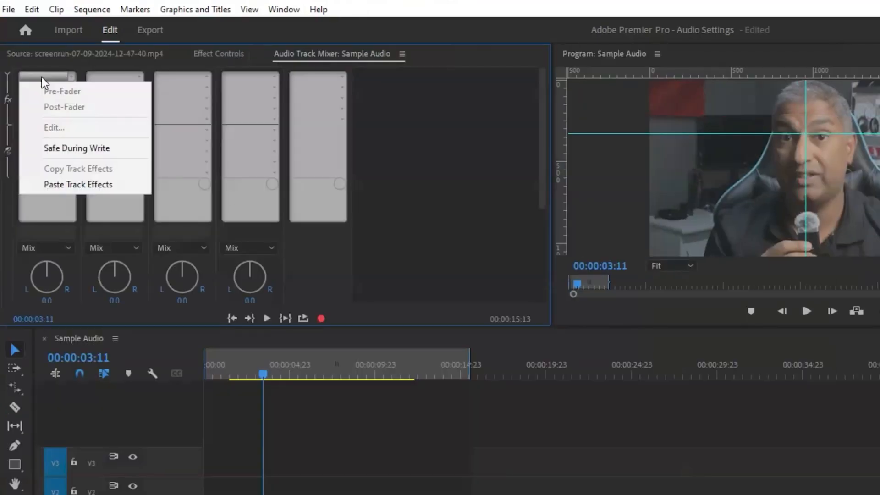
click(74, 185)
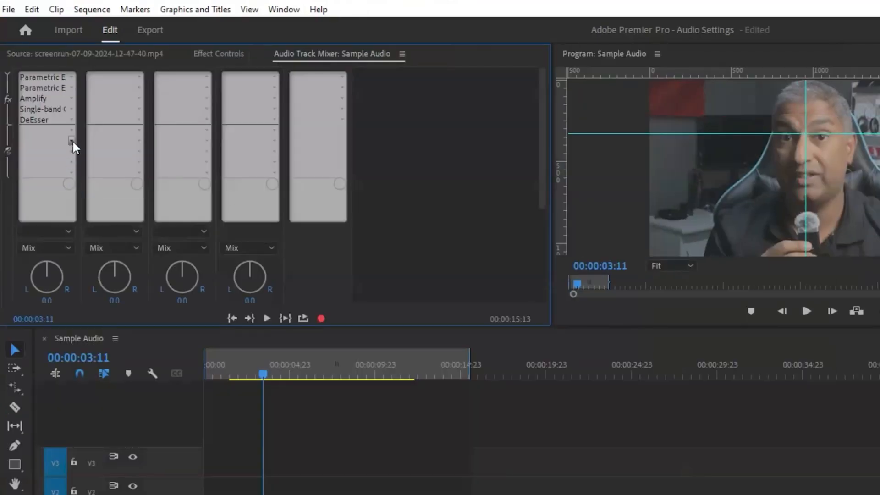